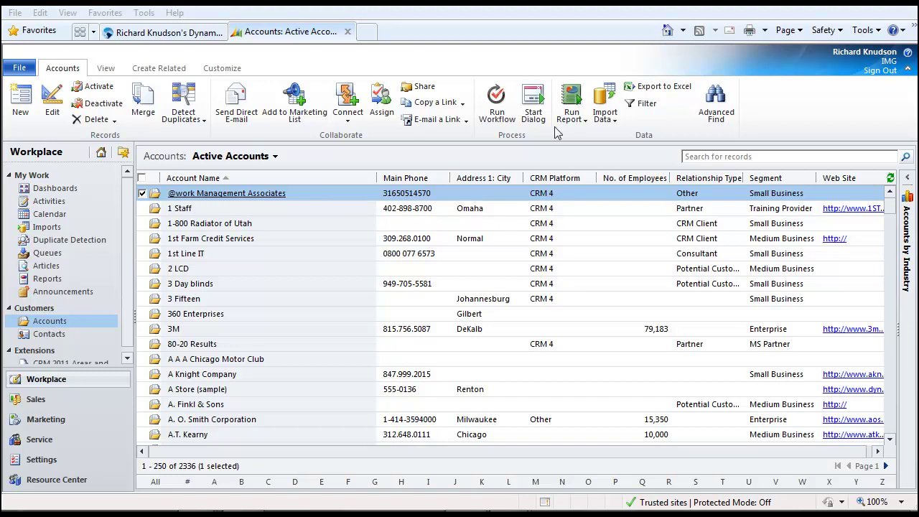
Examine which Account fields Advanced Find offers as search criteria, and close the Advanced Find window.
{"action": "left_click", "coordinate": [715, 104]}
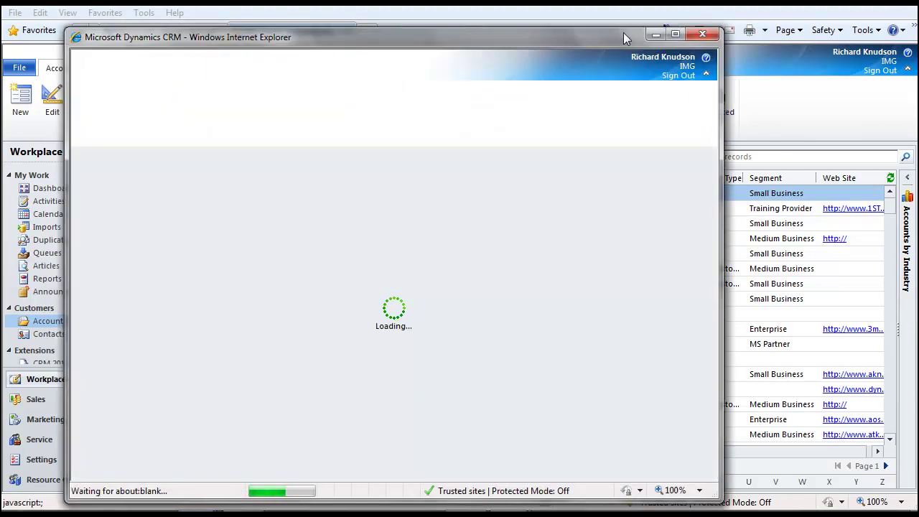
{"action": "left_click_drag", "start_coordinate": [623, 33], "coordinate": [641, 25]}
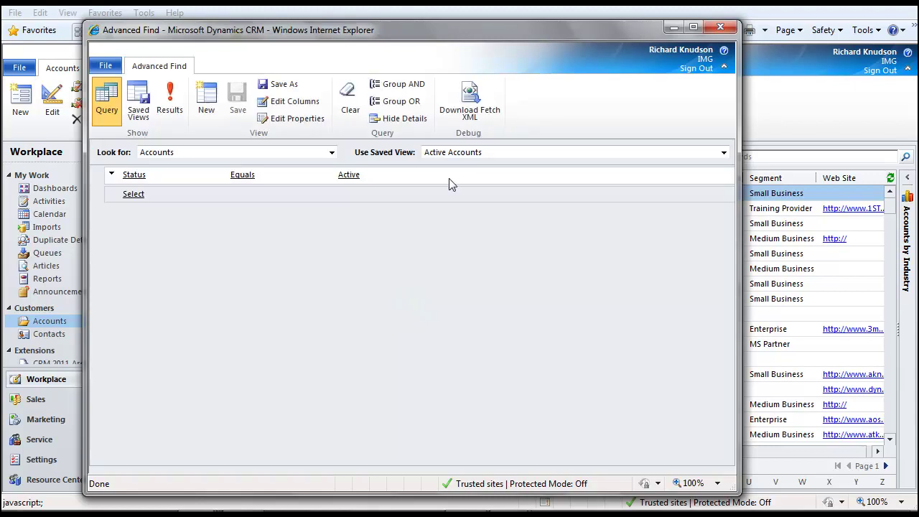
{"action": "left_click", "coordinate": [243, 199]}
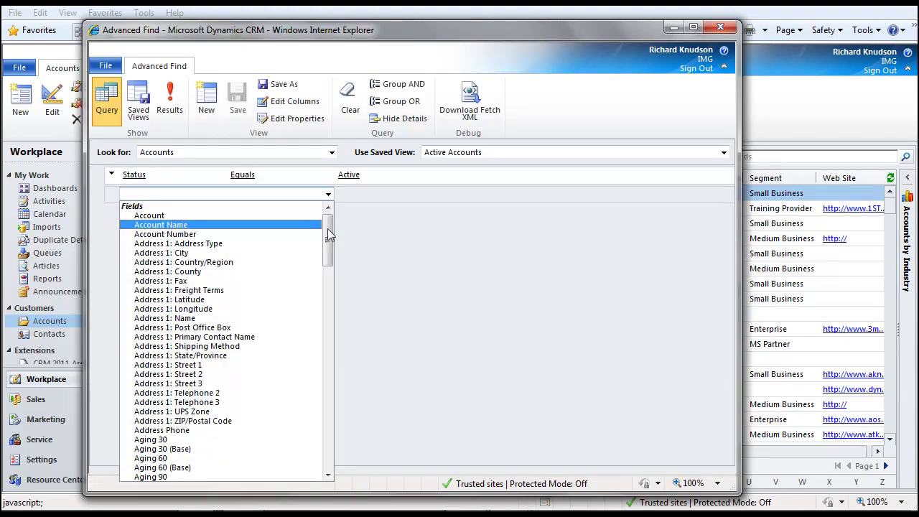
{"action": "mouse_move", "coordinate": [327, 228]}
{"action": "left_mouse_down"}
{"action": "mouse_move", "coordinate": [328, 344]}
{"action": "mouse_move", "coordinate": [338, 224]}
{"action": "left_mouse_up"}
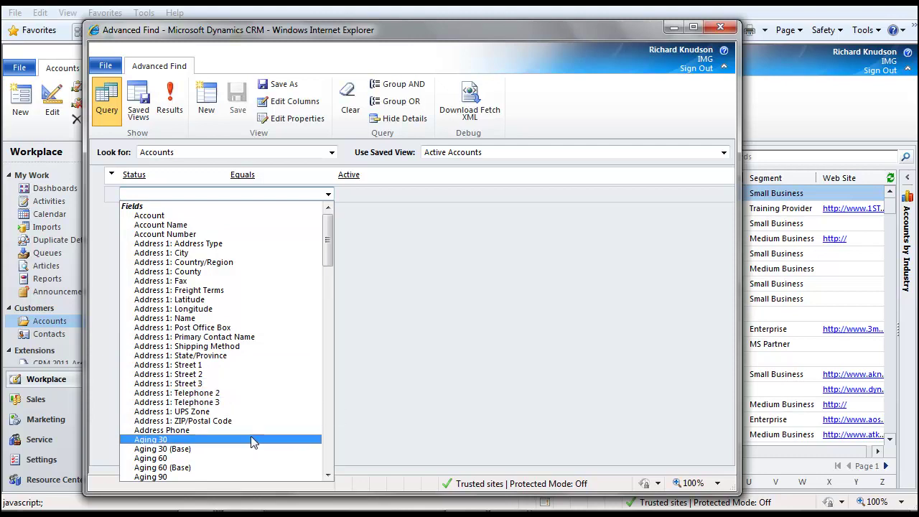
{"action": "left_click", "coordinate": [343, 254]}
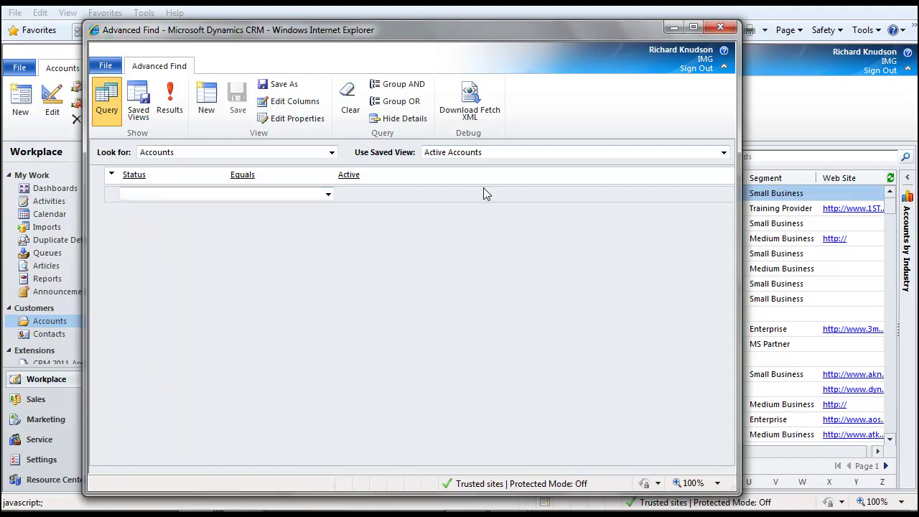
{"action": "left_click", "coordinate": [720, 27]}
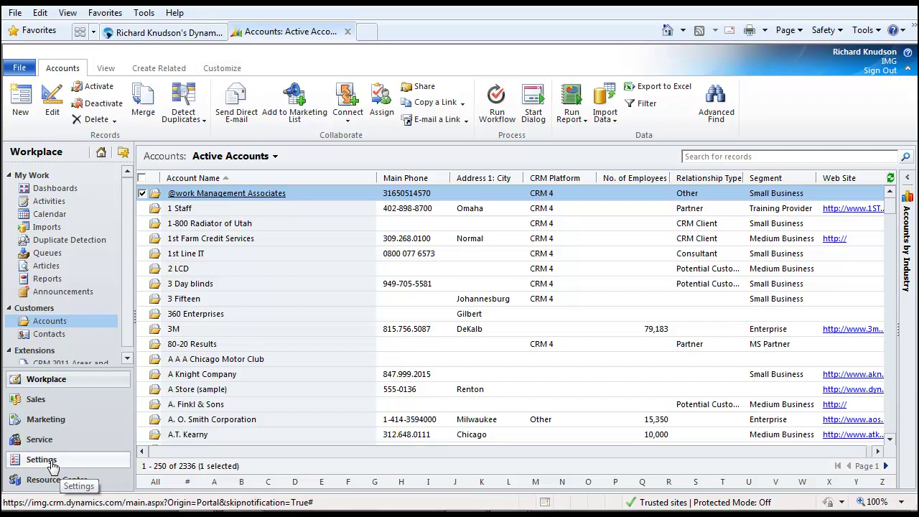
Open the Account entity's customization from the accounts list and show its fields.
{"action": "left_click", "coordinate": [222, 69]}
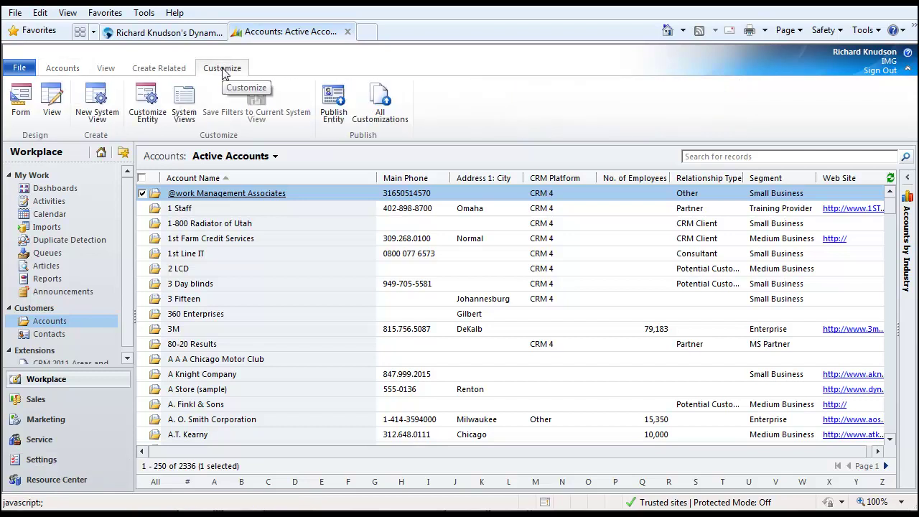
{"action": "left_click", "coordinate": [147, 100]}
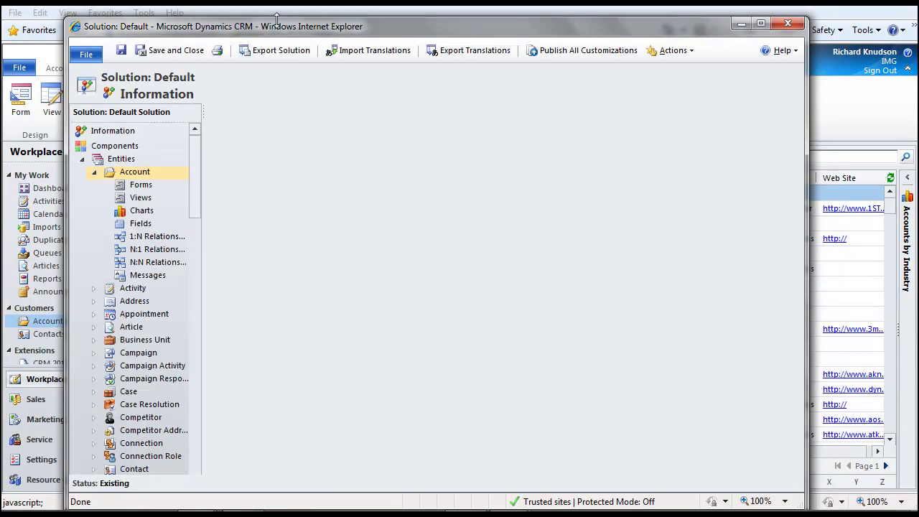
{"action": "left_click_drag", "start_coordinate": [276, 22], "coordinate": [278, 28]}
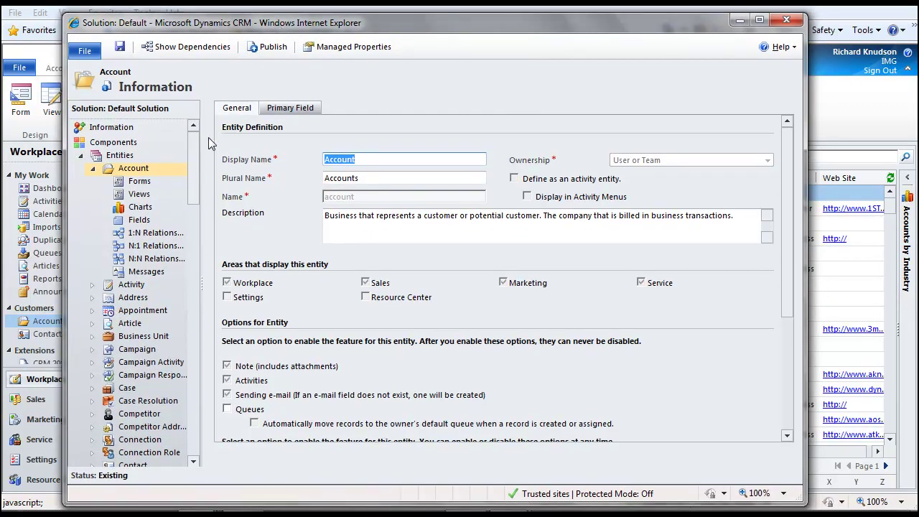
{"action": "left_click", "coordinate": [139, 223]}
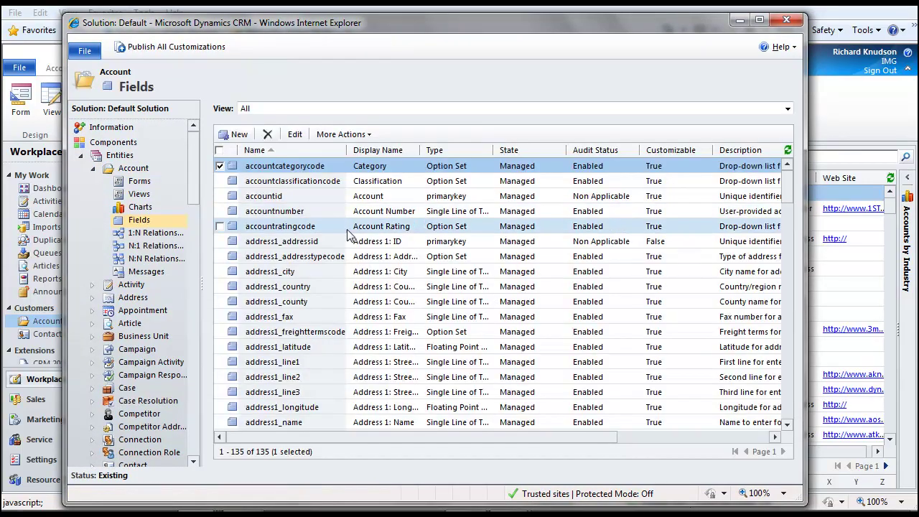
Set the Account Number field's Searchable property to No, and save and close the field.
{"action": "left_click", "coordinate": [334, 213]}
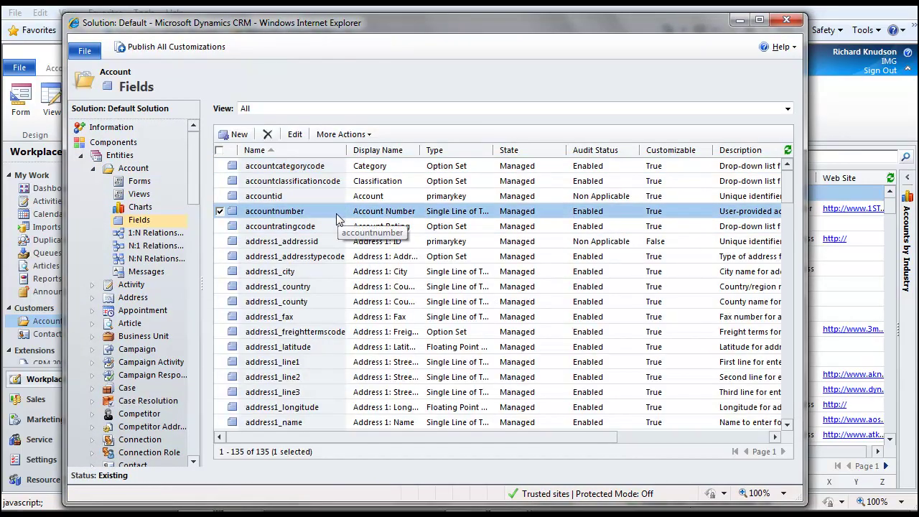
{"action": "double_click", "coordinate": [335, 214]}
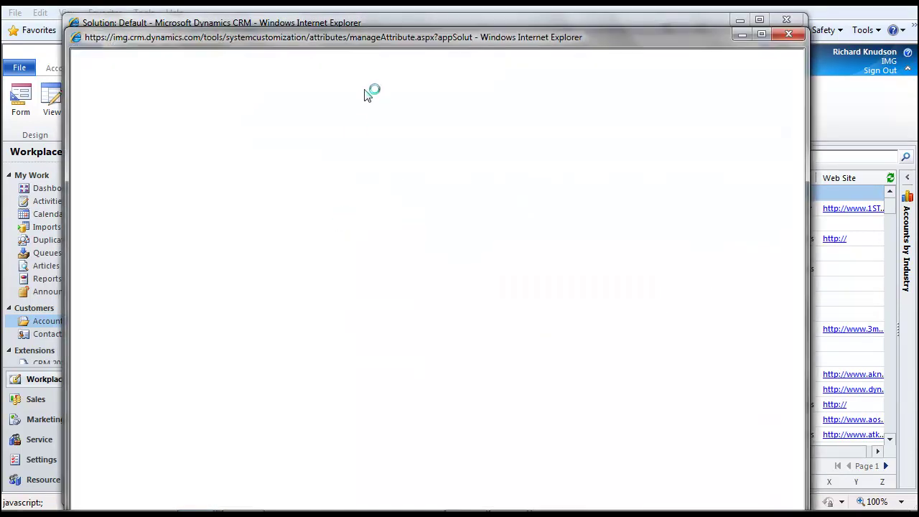
{"action": "mouse_move", "coordinate": [391, 28]}
{"action": "left_mouse_down"}
{"action": "mouse_move", "coordinate": [392, 48]}
{"action": "mouse_move", "coordinate": [390, 27]}
{"action": "left_mouse_up"}
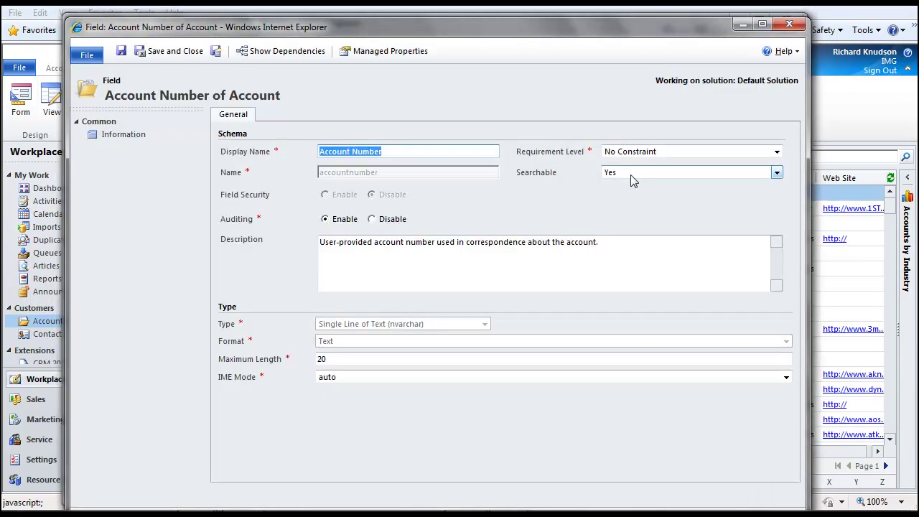
{"action": "left_click", "coordinate": [630, 174]}
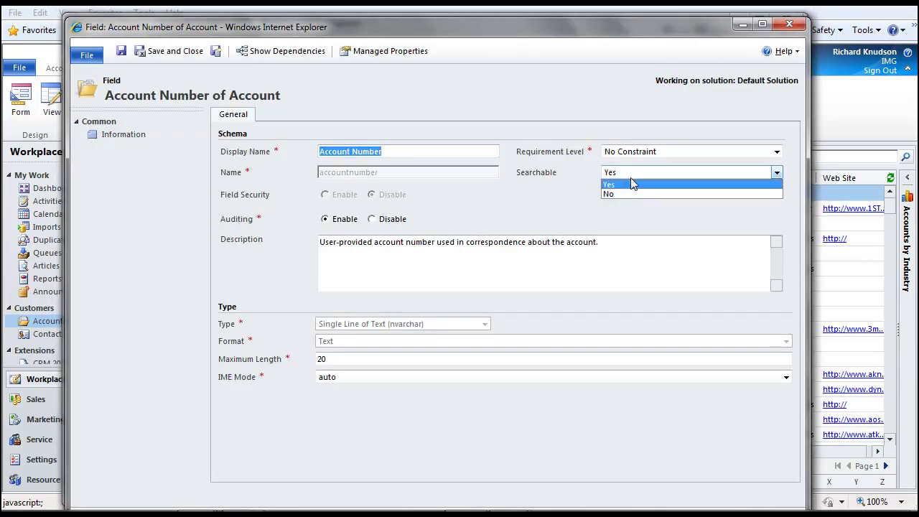
{"action": "left_click", "coordinate": [624, 190]}
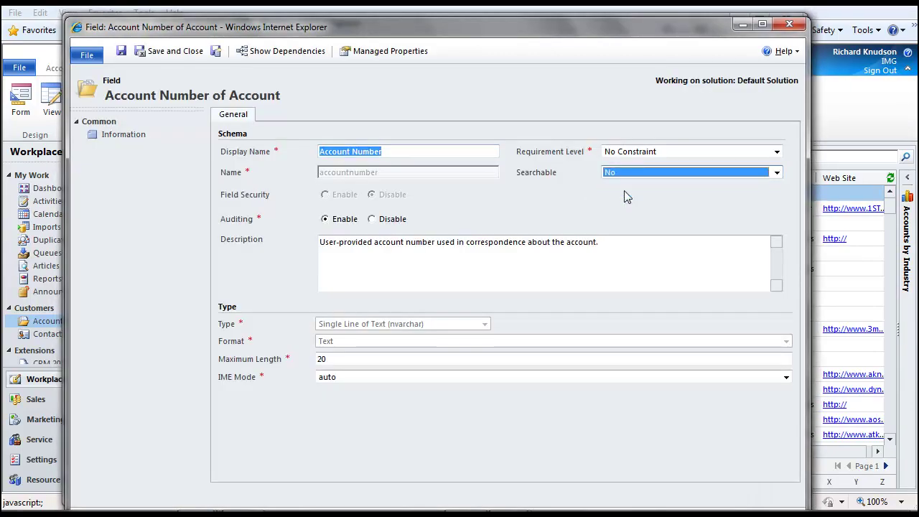
{"action": "left_click", "coordinate": [175, 54]}
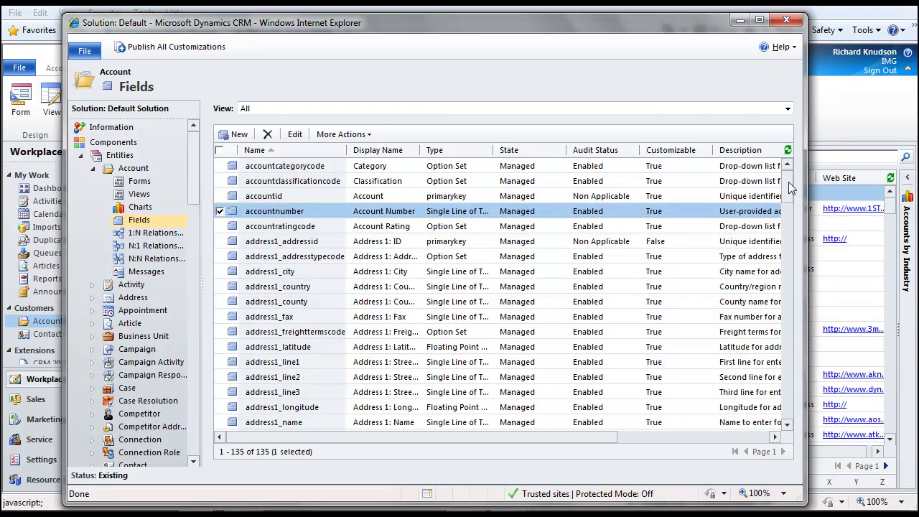
{"action": "mouse_move", "coordinate": [790, 187]}
{"action": "left_mouse_down"}
{"action": "mouse_move", "coordinate": [789, 199]}
{"action": "mouse_move", "coordinate": [790, 178]}
{"action": "left_mouse_up"}
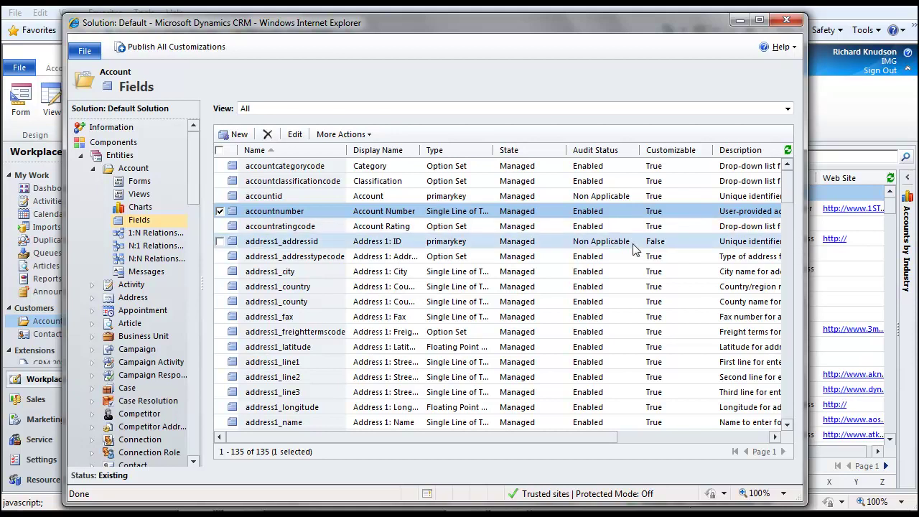
{"action": "left_click", "coordinate": [589, 228]}
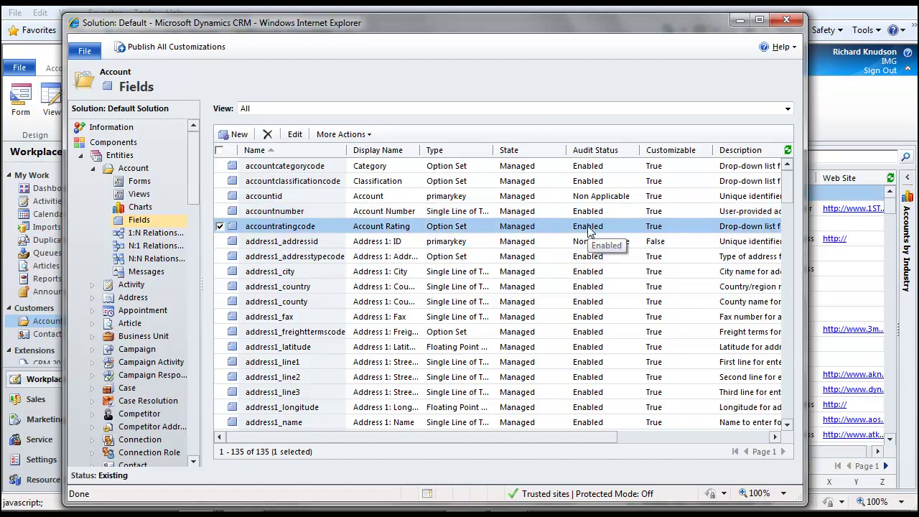
{"action": "left_click", "coordinate": [546, 210]}
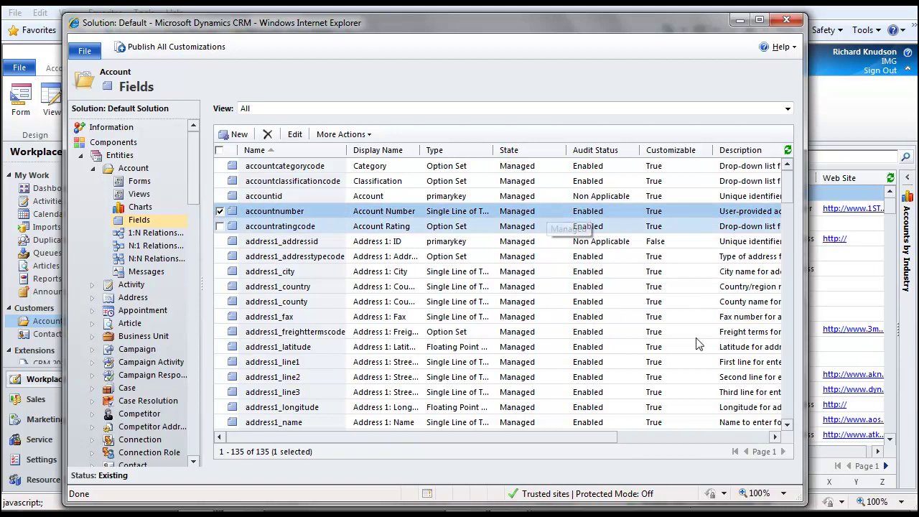
Select the six consecutive Account fields from address1_freighttermscode through address1_longitude.
{"action": "left_click", "coordinate": [788, 425]}
{"action": "left_click", "coordinate": [787, 425]}
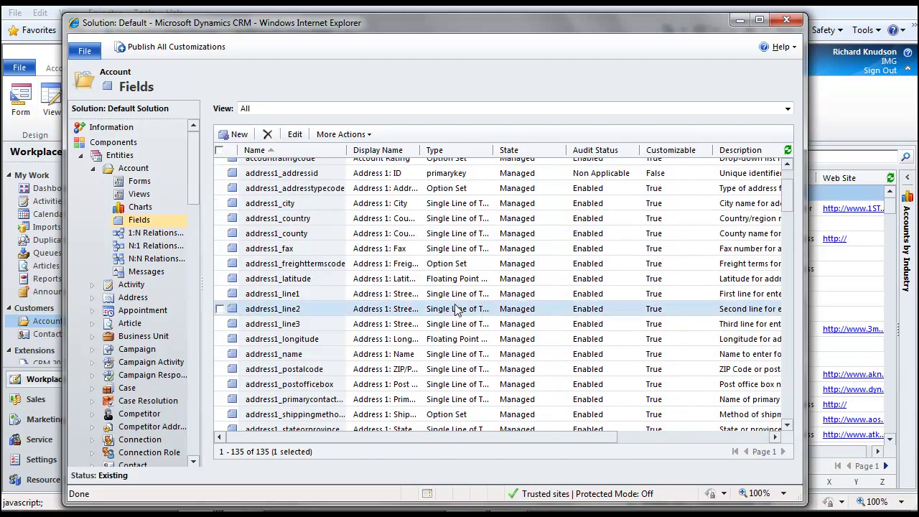
{"action": "left_click", "coordinate": [431, 294]}
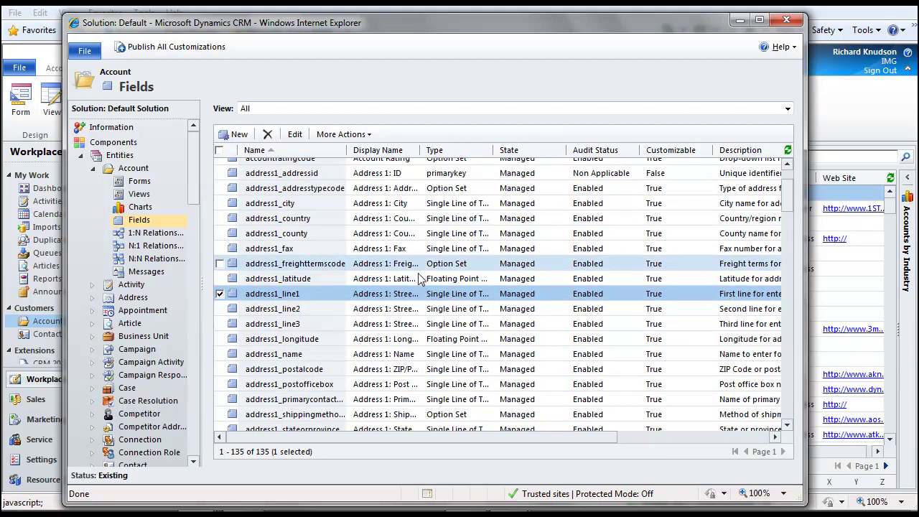
{"action": "left_click", "coordinate": [413, 266]}
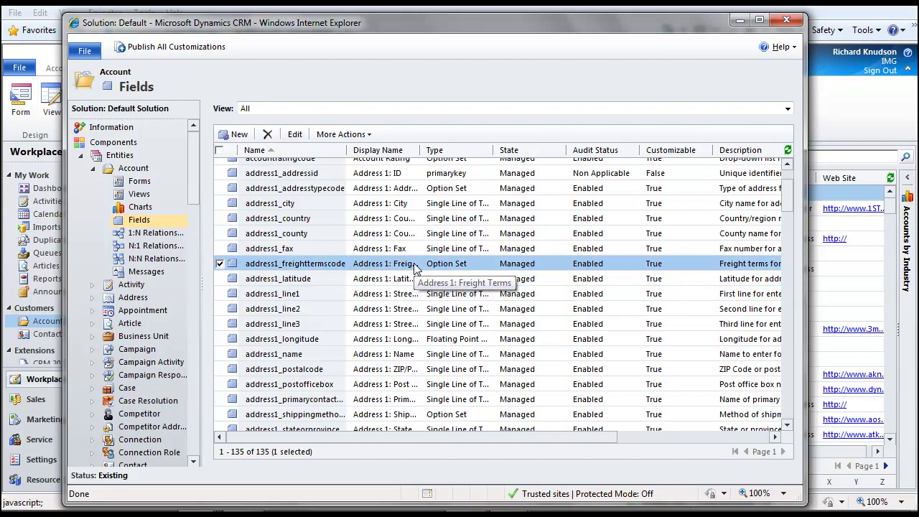
{"action": "left_click", "coordinate": [412, 278], "text": "ctrl"}
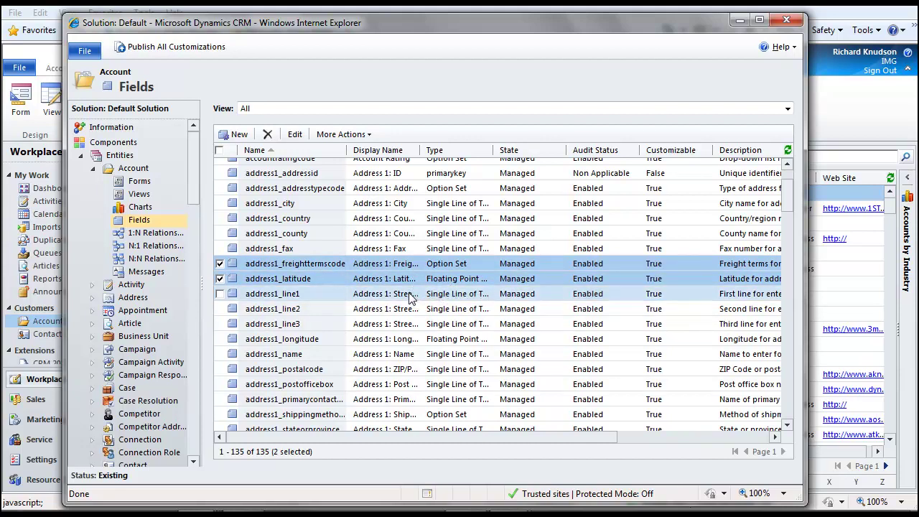
{"action": "left_click", "coordinate": [412, 294], "text": "ctrl"}
{"action": "left_click", "coordinate": [412, 310], "text": "ctrl"}
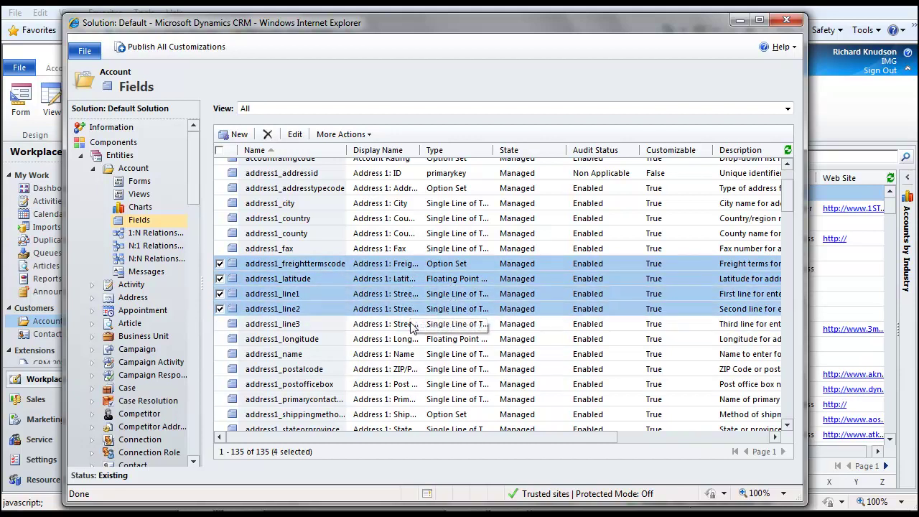
{"action": "left_click", "coordinate": [413, 324], "text": "ctrl"}
{"action": "left_click", "coordinate": [411, 339], "text": "ctrl"}
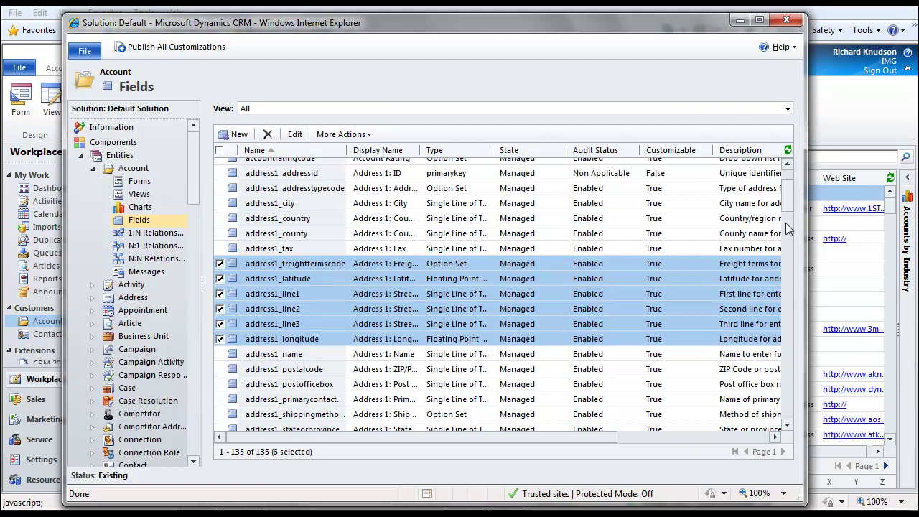
Add the Address 1 post office box, shipping method, telephone 2, telephone 3, UPS zone and UTC offset fields to the selection.
{"action": "left_click_drag", "start_coordinate": [786, 217], "coordinate": [786, 230]}
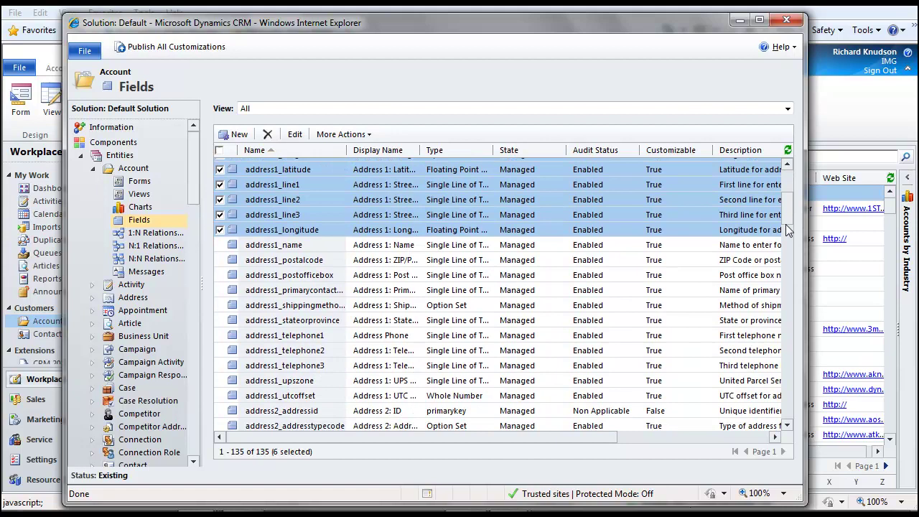
{"action": "left_click", "coordinate": [221, 277]}
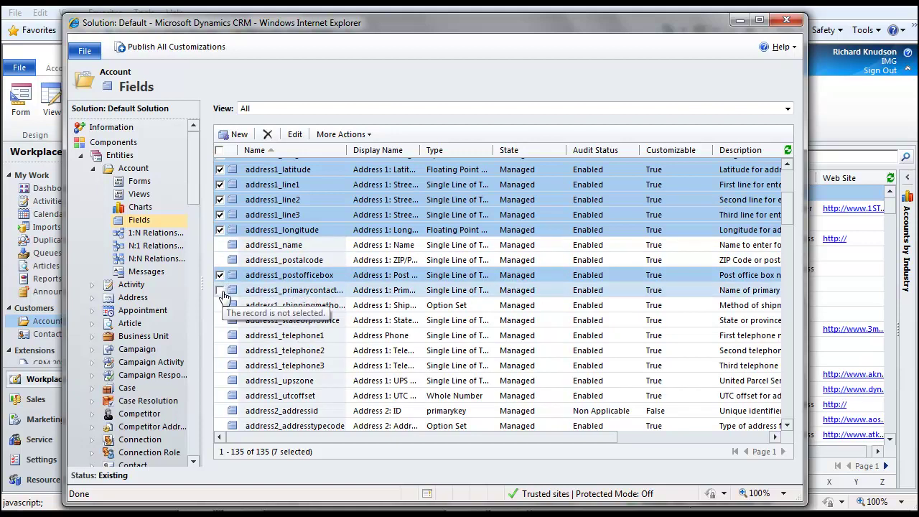
{"action": "left_click", "coordinate": [222, 308]}
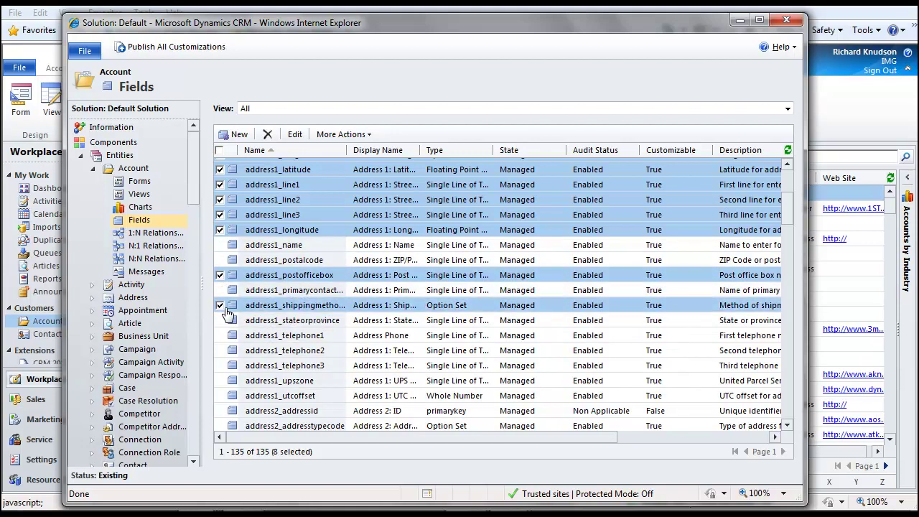
{"action": "left_click", "coordinate": [221, 350]}
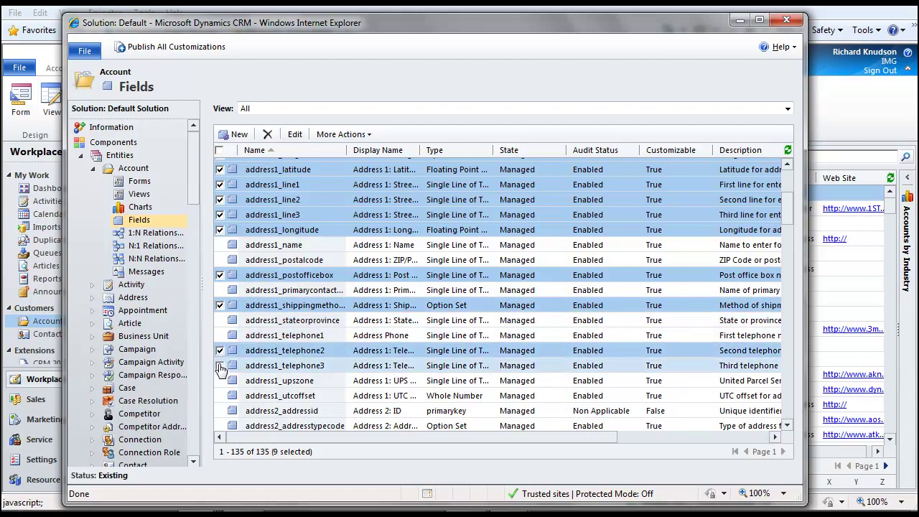
{"action": "left_click", "coordinate": [220, 365]}
{"action": "left_click", "coordinate": [220, 380]}
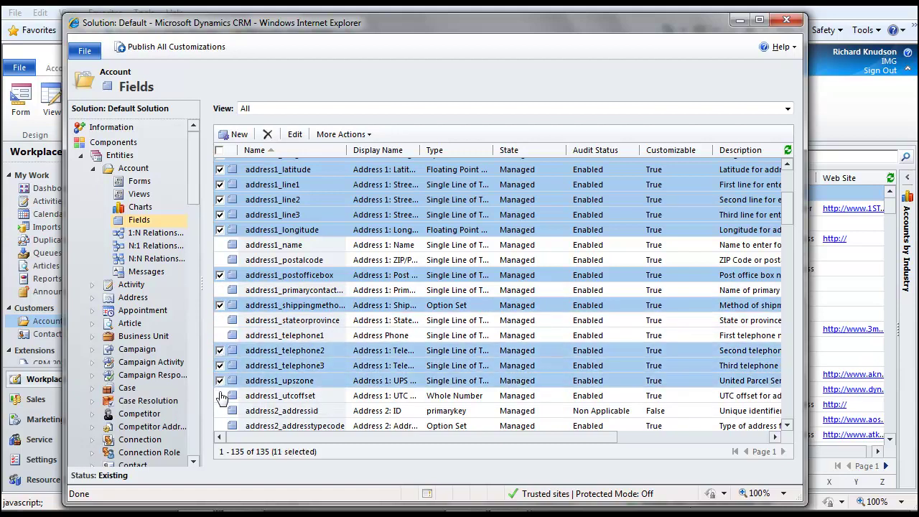
{"action": "left_click", "coordinate": [221, 396]}
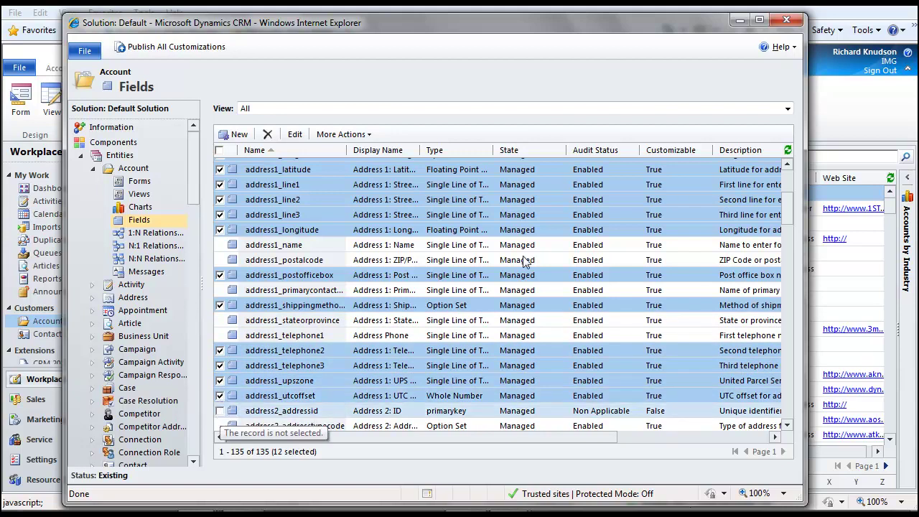
Bulk-edit the selected Account fields to set Searchable to No, and publish all customizations before closing the solution window.
{"action": "scroll", "coordinate": [790, 220], "scroll_direction": "down", "scroll_amount": 3}
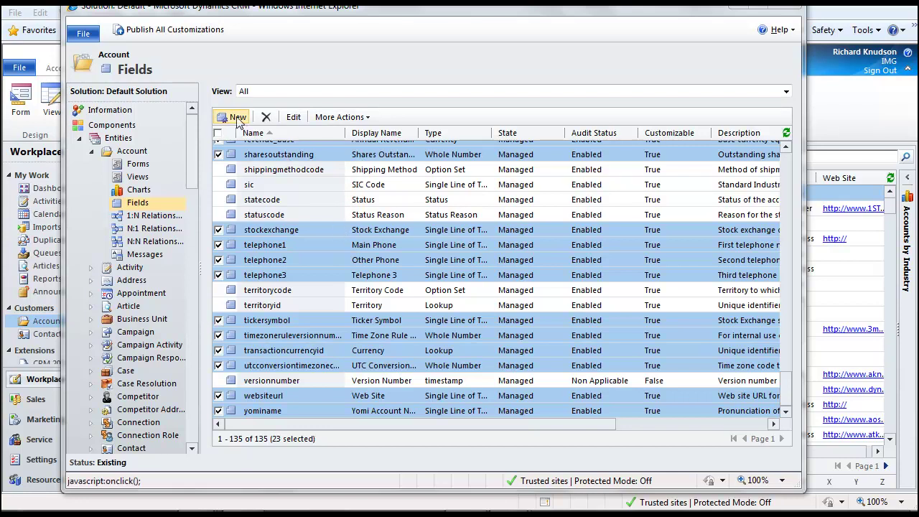
{"action": "left_click", "coordinate": [294, 118]}
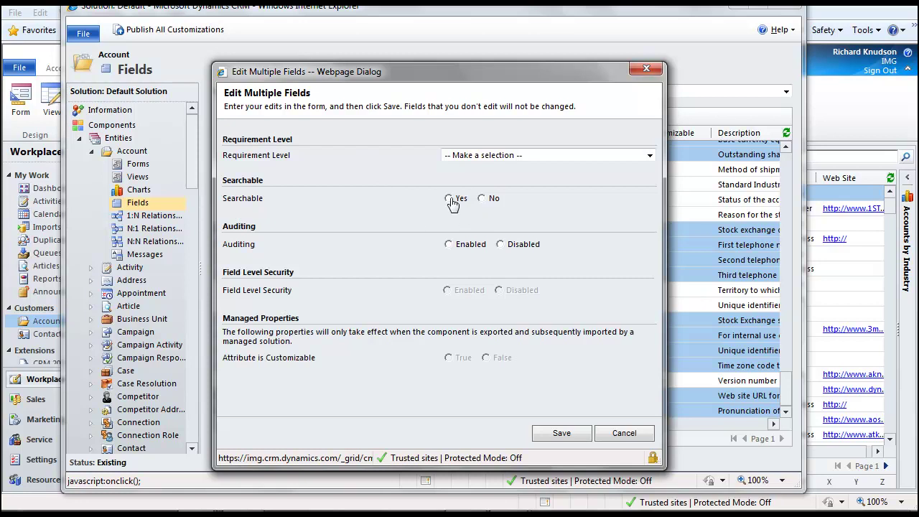
{"action": "left_click", "coordinate": [482, 204]}
{"action": "left_click", "coordinate": [562, 433]}
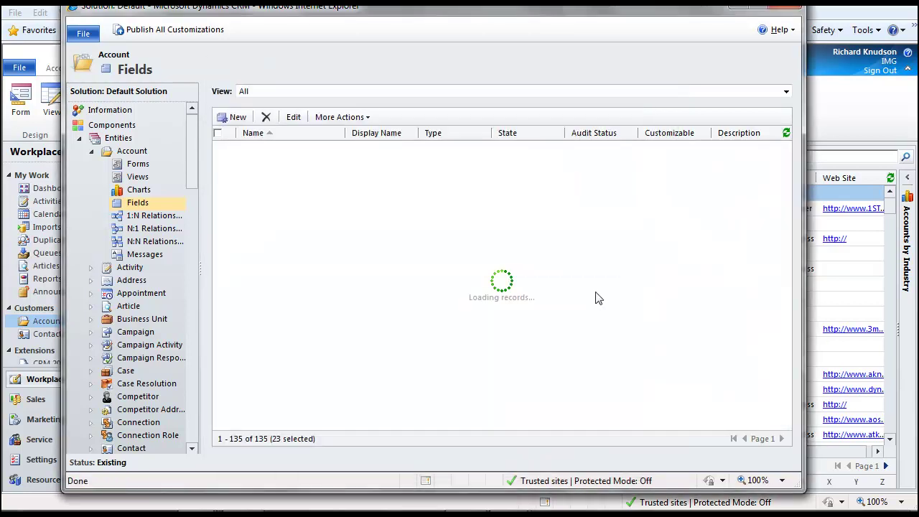
{"action": "left_click", "coordinate": [171, 32]}
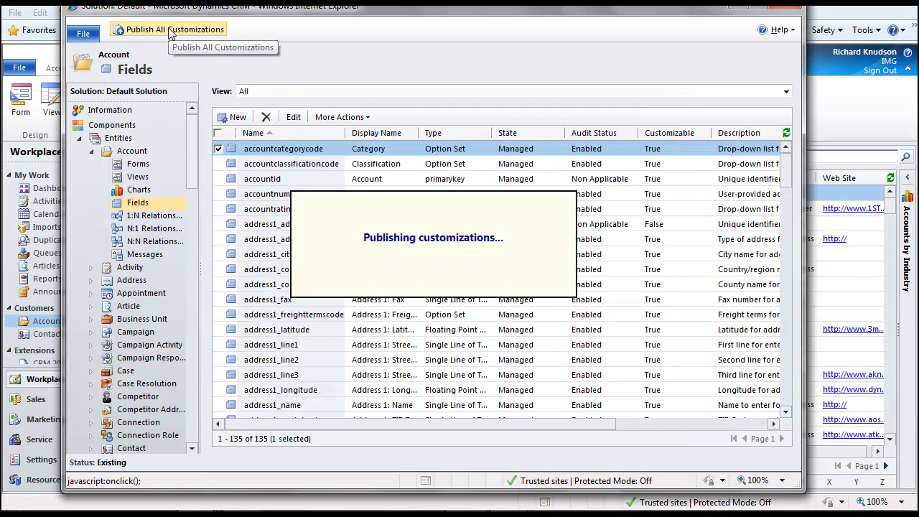
{"action": "left_click", "coordinate": [788, 6]}
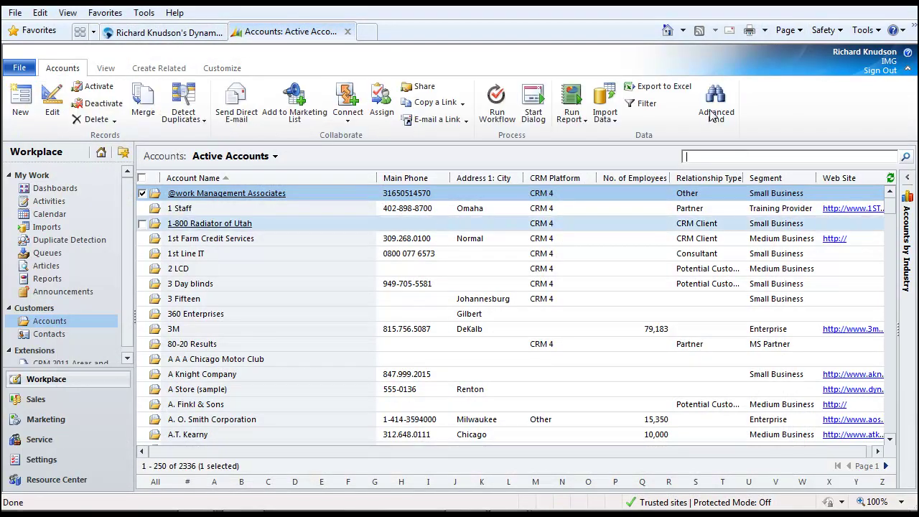
Reopen Advanced Find for Accounts to check the shortened list of searchable fields, and close it.
{"action": "left_click", "coordinate": [716, 108]}
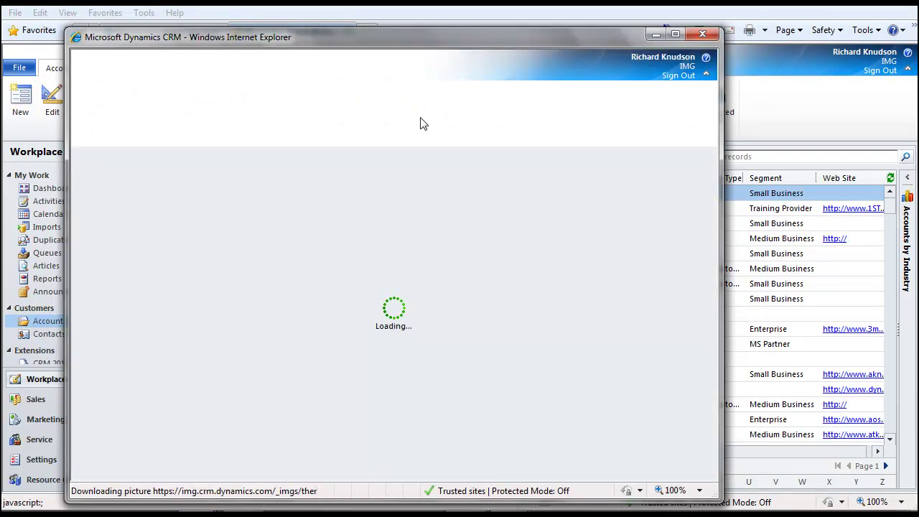
{"action": "left_click", "coordinate": [273, 204]}
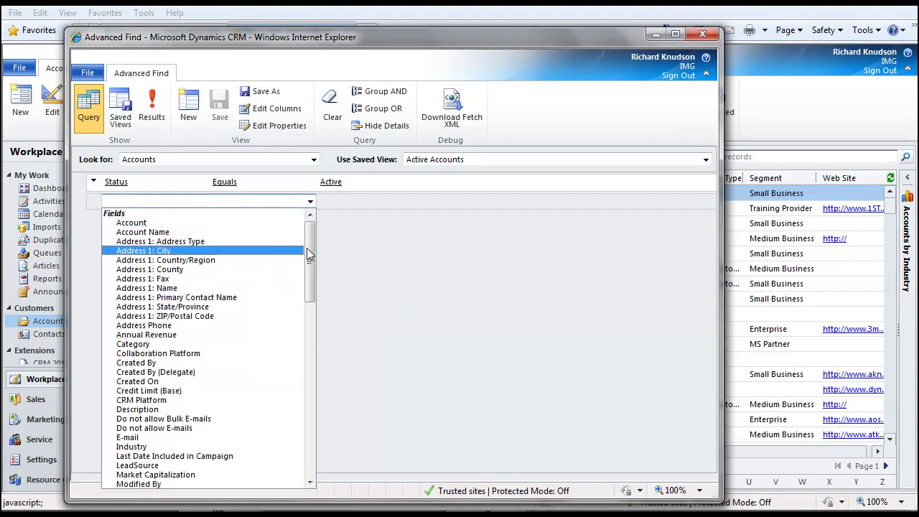
{"action": "mouse_move", "coordinate": [308, 253]}
{"action": "left_mouse_down"}
{"action": "mouse_move", "coordinate": [310, 305]}
{"action": "mouse_move", "coordinate": [310, 253]}
{"action": "left_mouse_up"}
{"action": "left_click", "coordinate": [331, 238]}
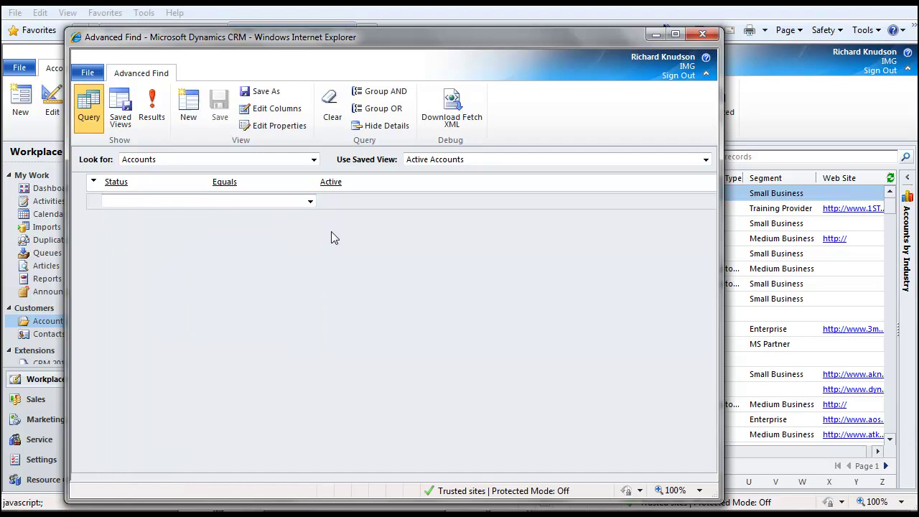
{"action": "left_click", "coordinate": [701, 35]}
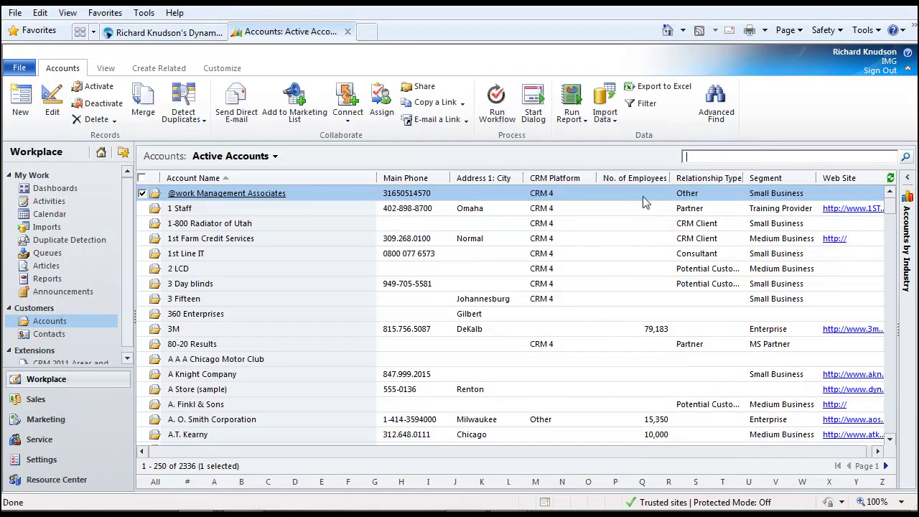